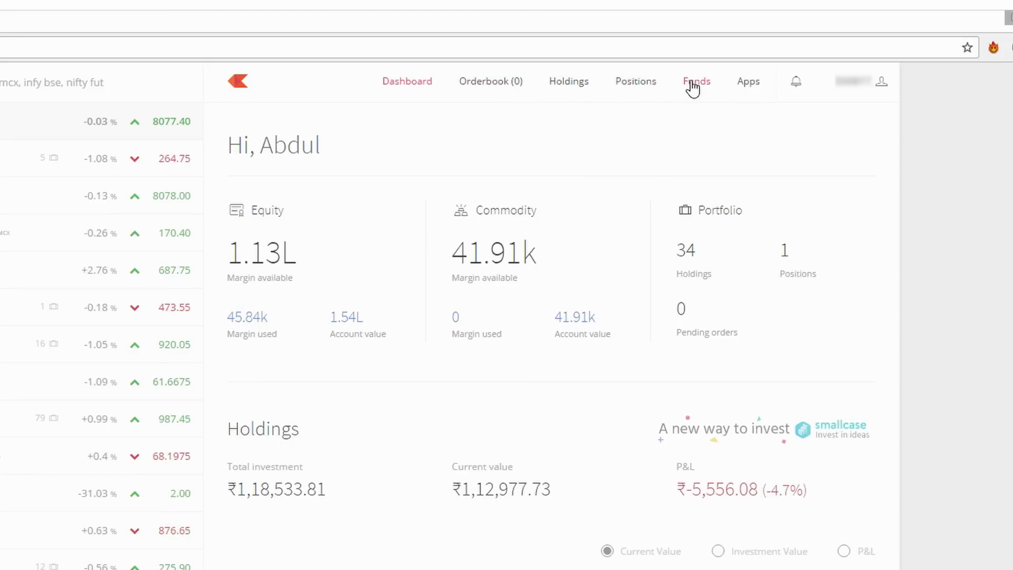
Step: Open the Funds page to view equity and commodity margin balances
left_click(692, 83)
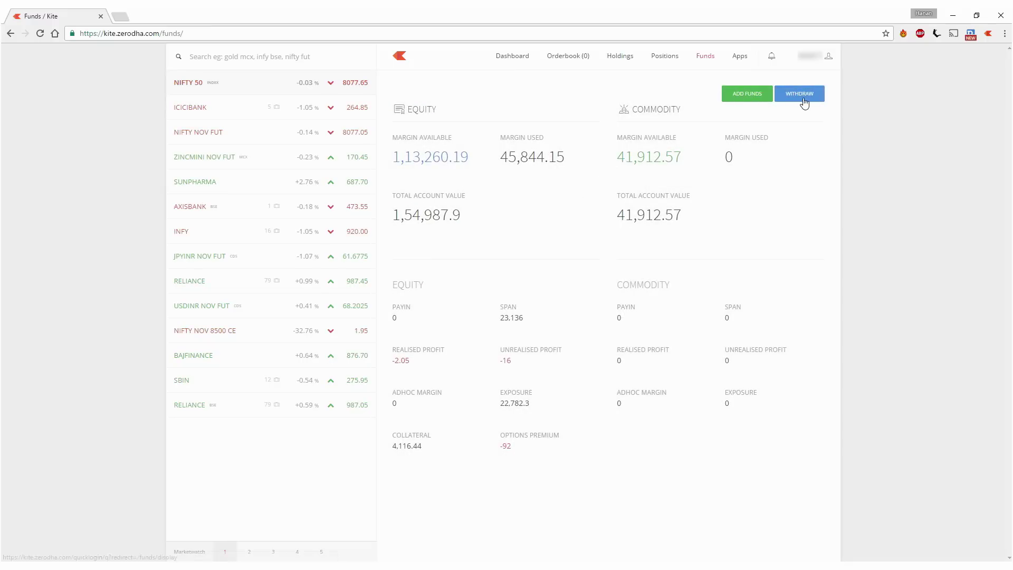
Step: Start an Add Funds transfer from ICICI BANK to the Commodity segment for 100.00
left_click(747, 97)
left_click_drag(639, 202, 446, 118)
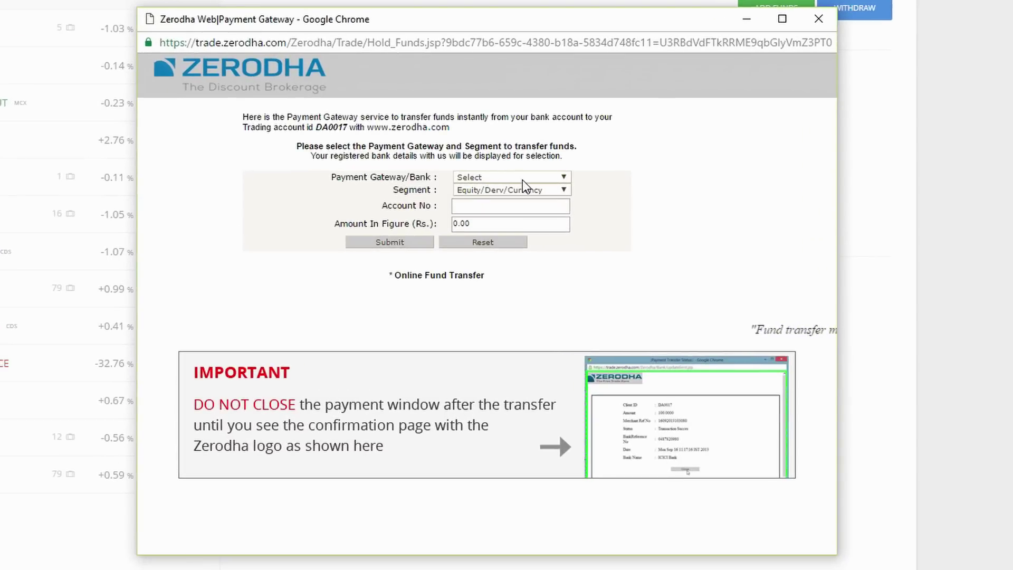
left_click(564, 181)
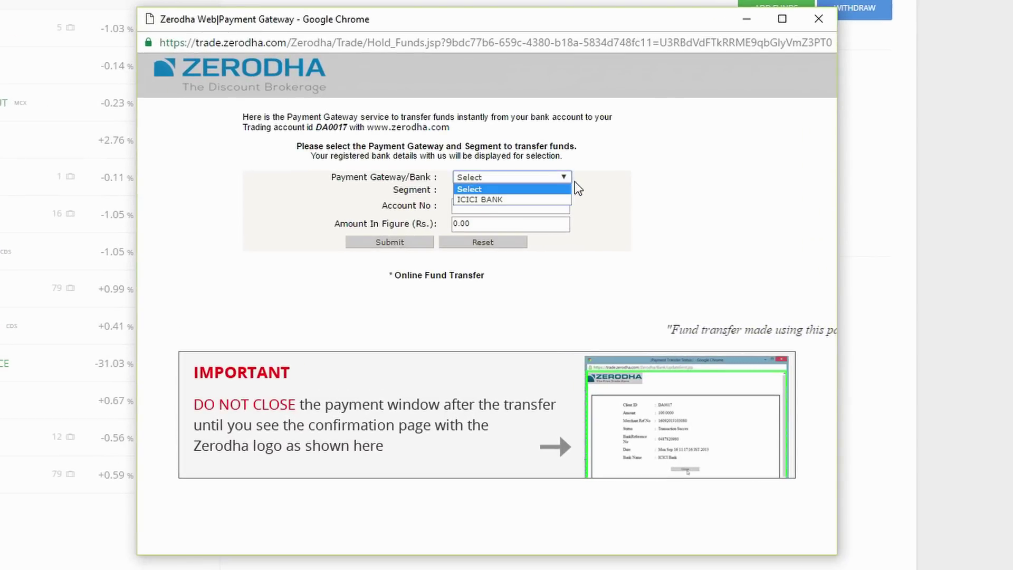
left_click(552, 200)
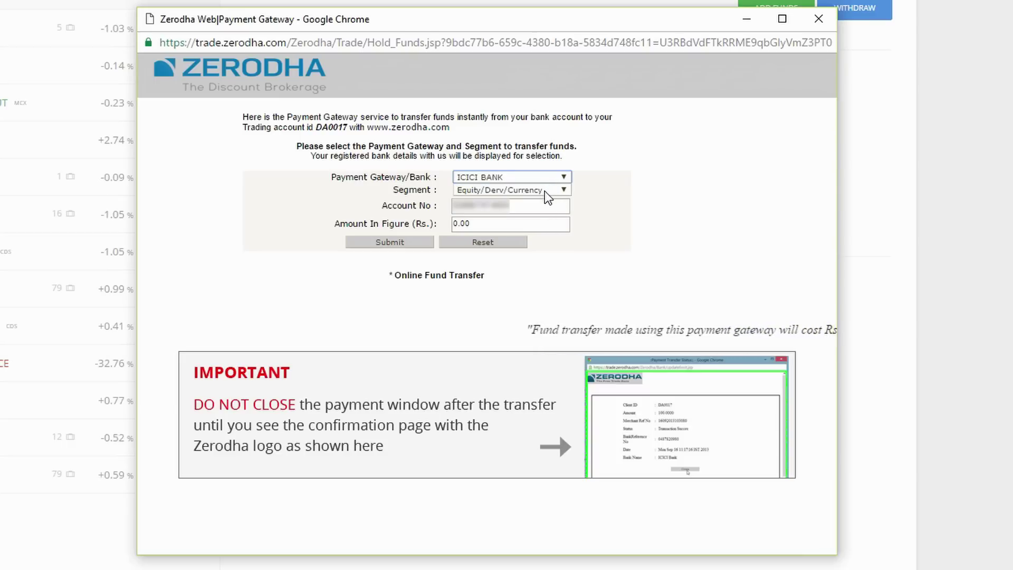
left_click(547, 195)
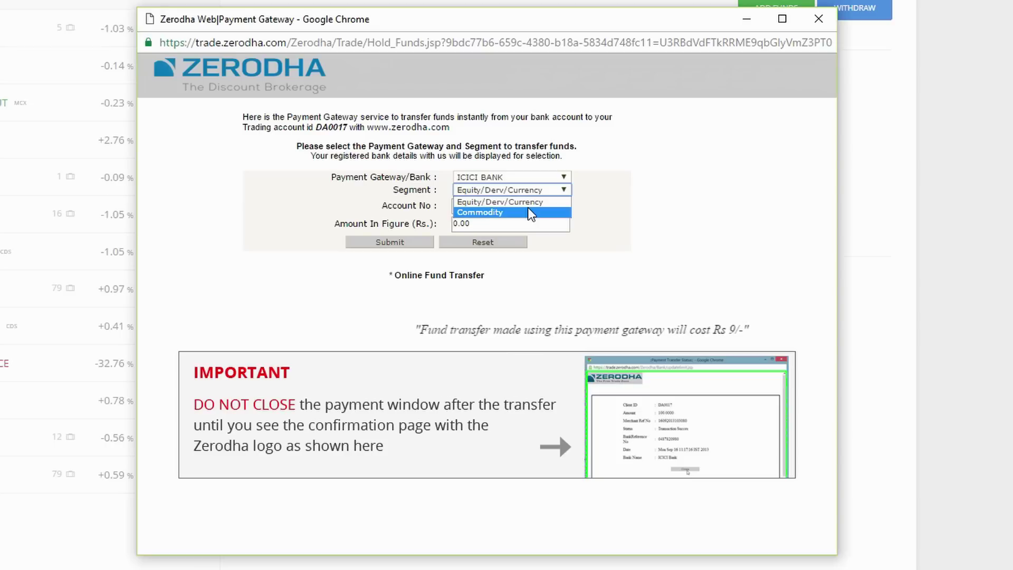
left_click(529, 212)
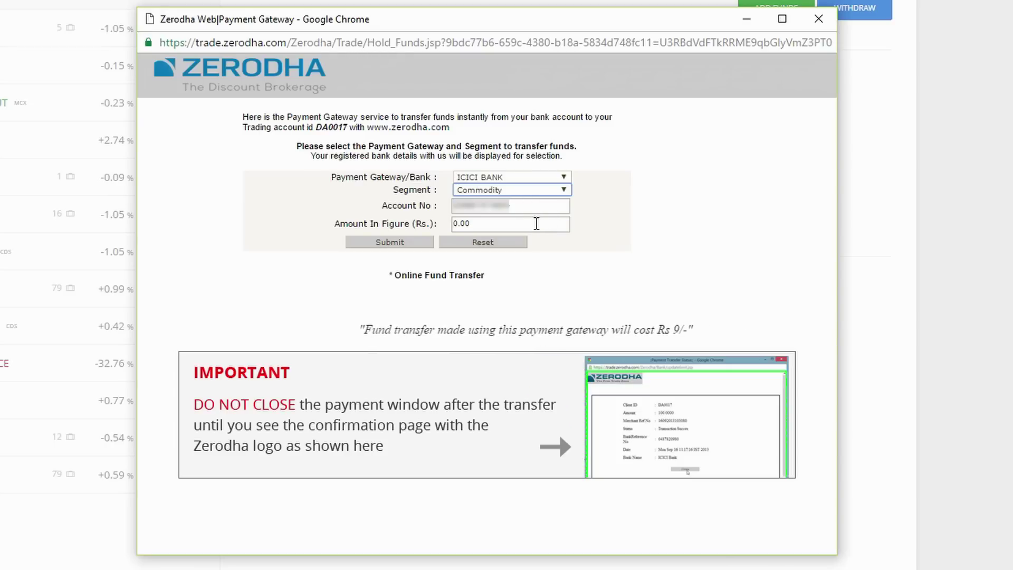
double_click(535, 225)
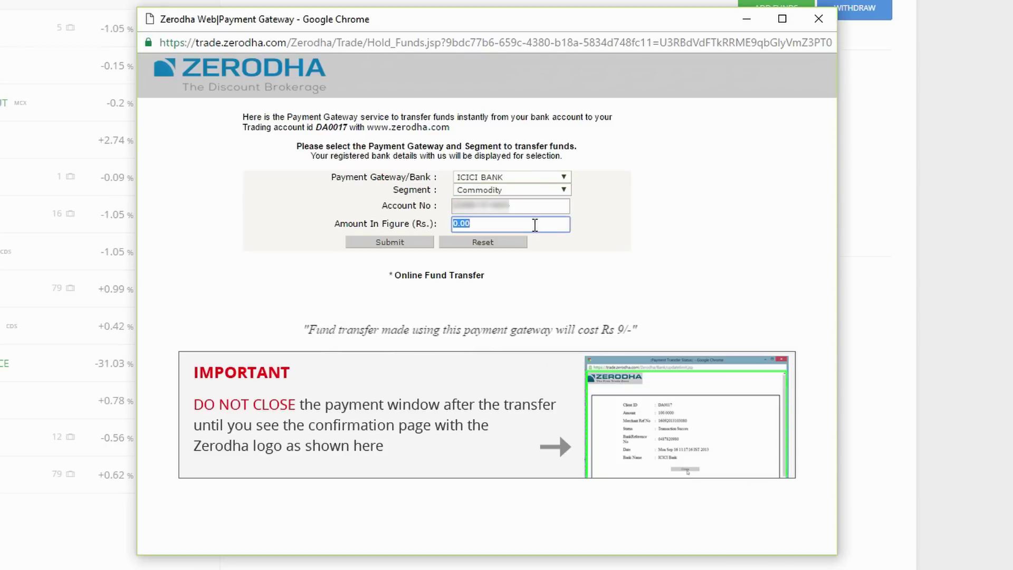
type("100.")
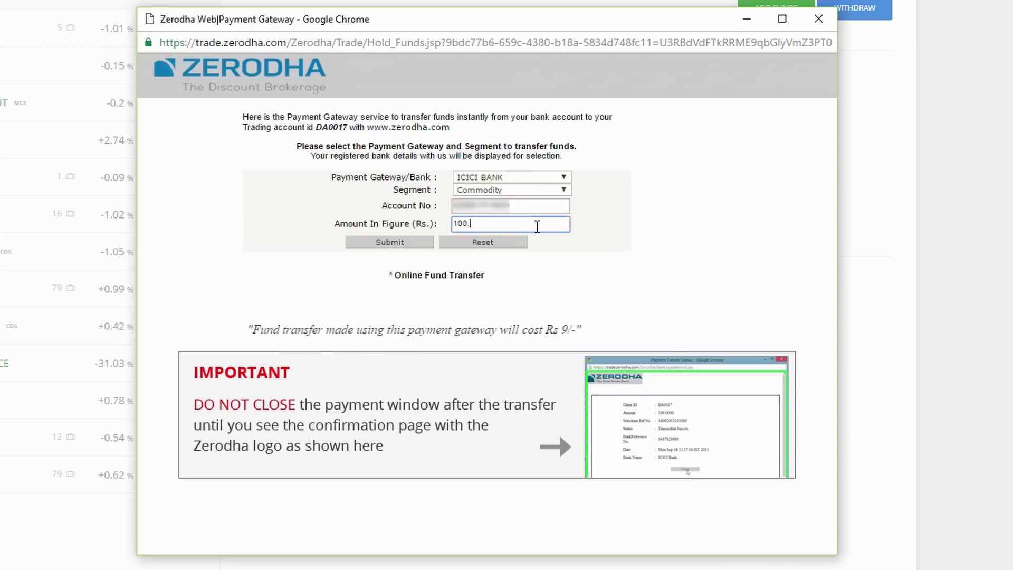
type("00")
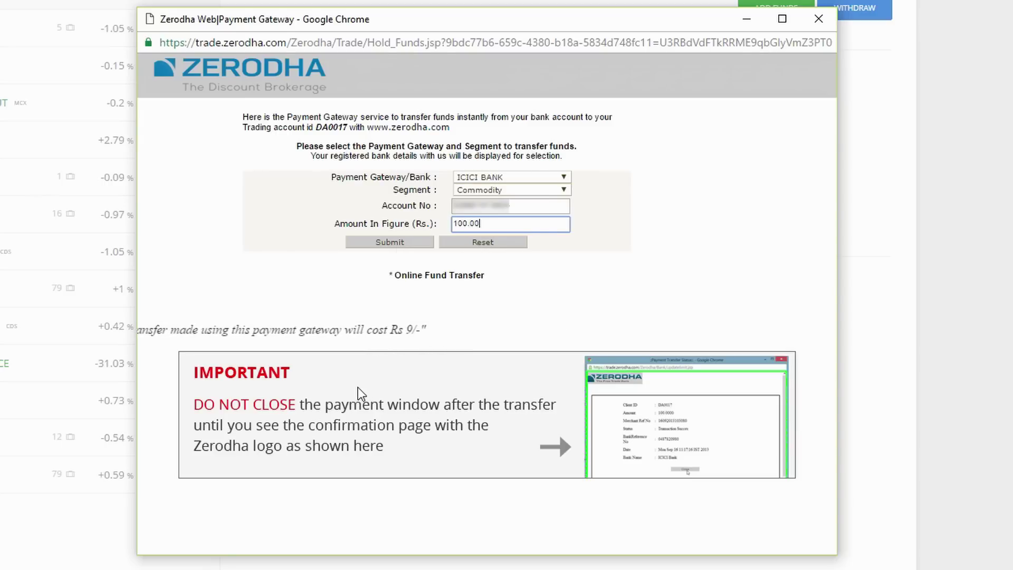
Step: Submit the 100.00 transfer and acknowledge the merchant reference alert to reach ICICI login
left_click(364, 243)
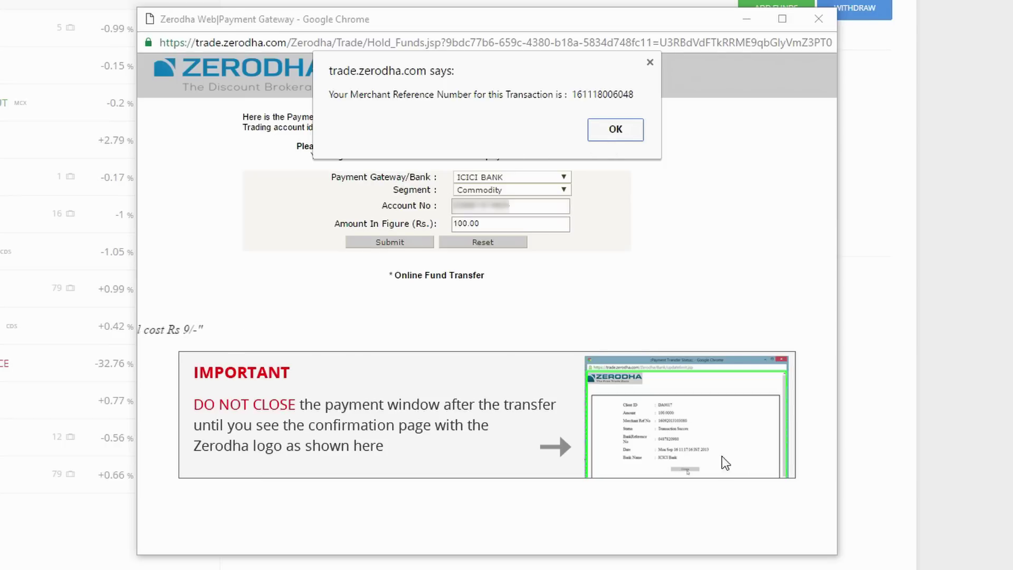
left_click(607, 134)
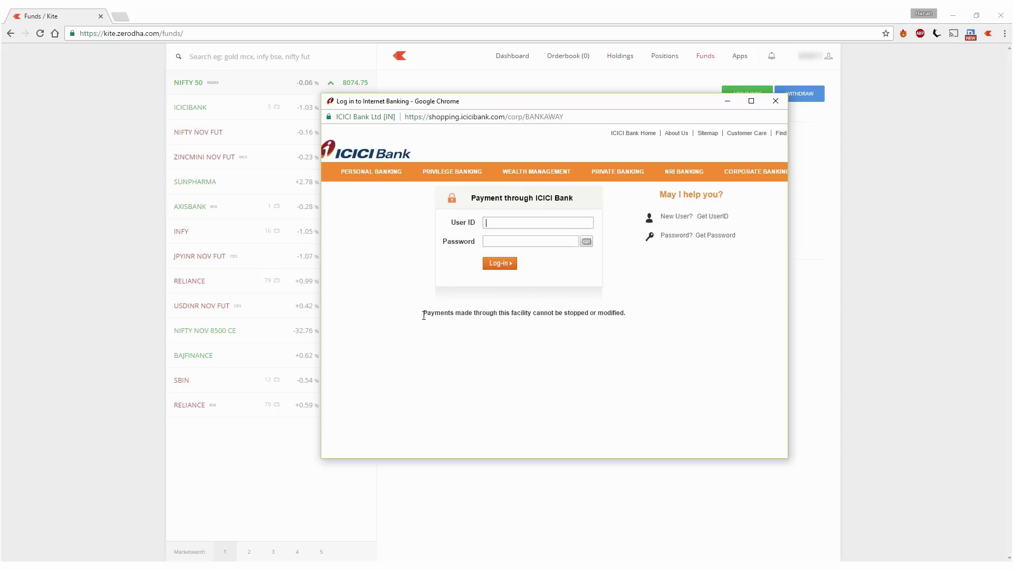
Step: Close the bank login window and show the Deposit funds details with IMPS accounts
left_click(776, 100)
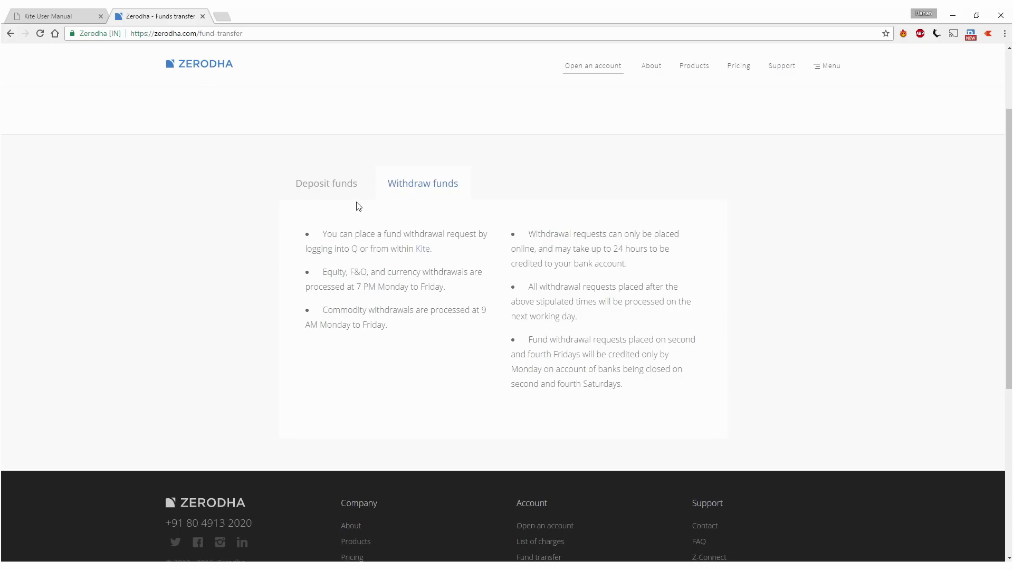
scroll(358, 205, "up", 2)
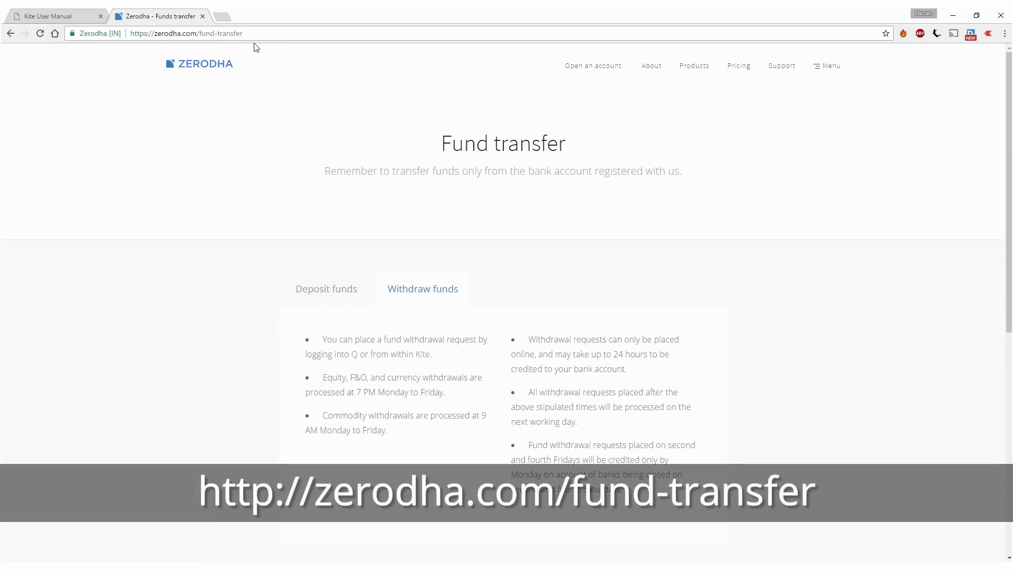
scroll(455, 270, "down", 3)
scroll(455, 269, "down", 5)
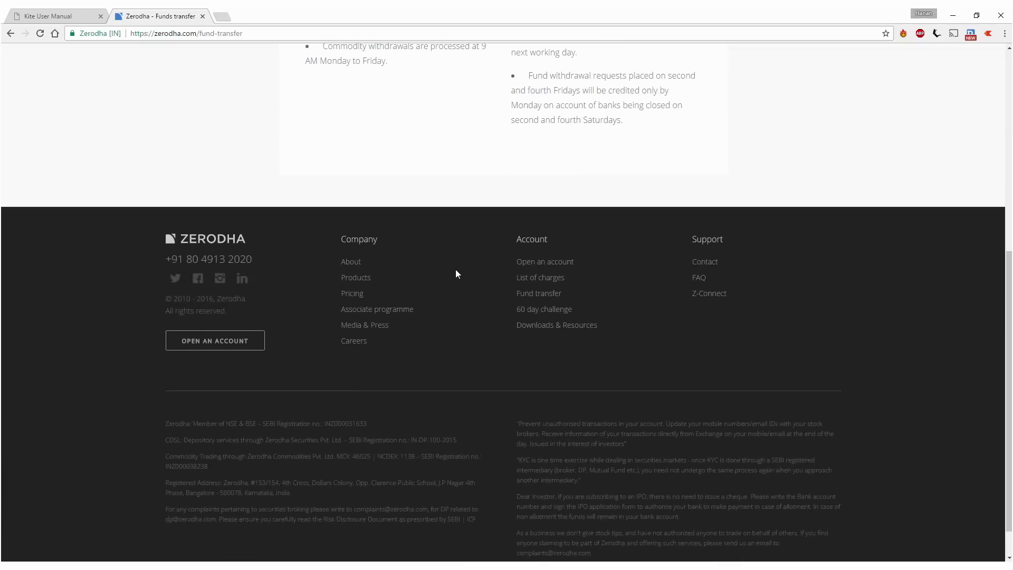
scroll(455, 269, "up", 8)
left_click(320, 294)
scroll(464, 319, "down", 2)
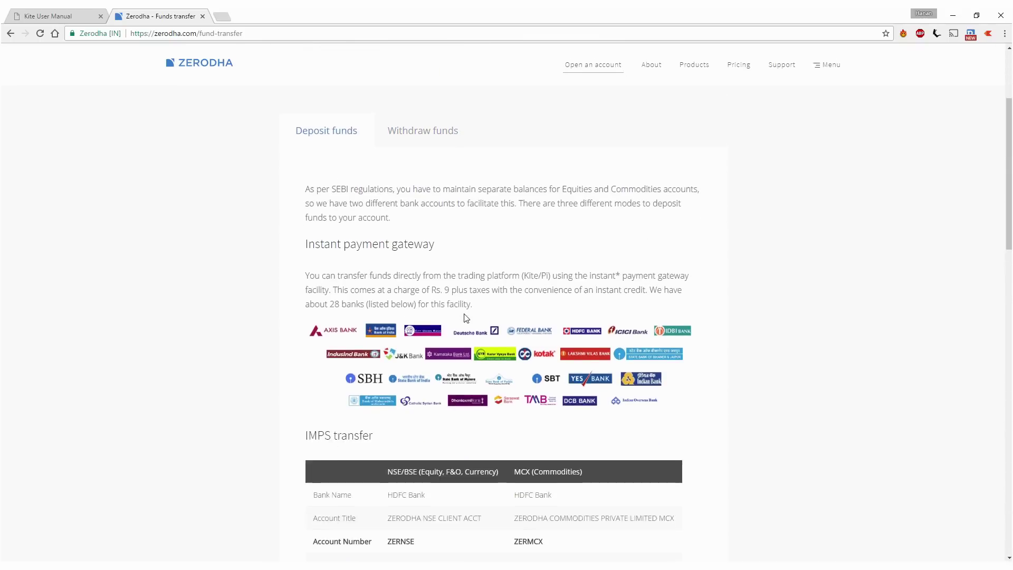
scroll(464, 330, "down", 2)
scroll(381, 303, "down", 1)
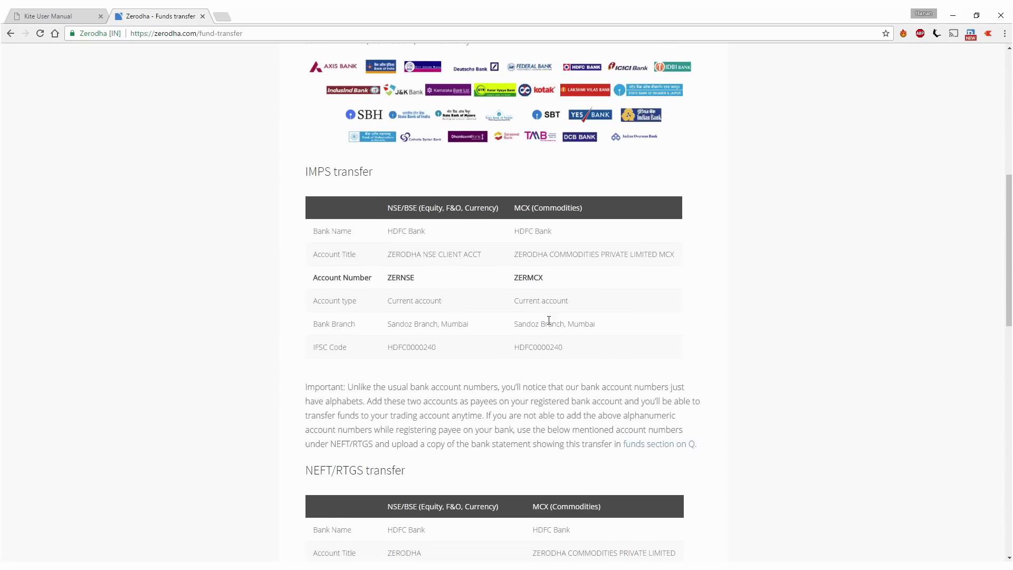
scroll(549, 321, "down", 1)
scroll(544, 335, "down", 2)
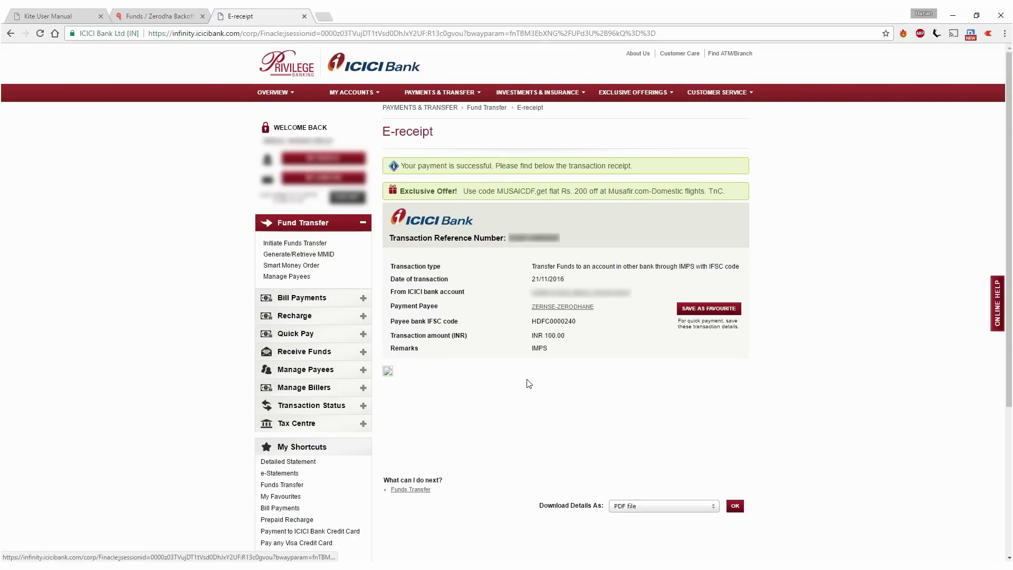
Step: Save IMPS proof in Q using the copied reference as UTR and FTZerIMPS21Nov.png
double_click(534, 239)
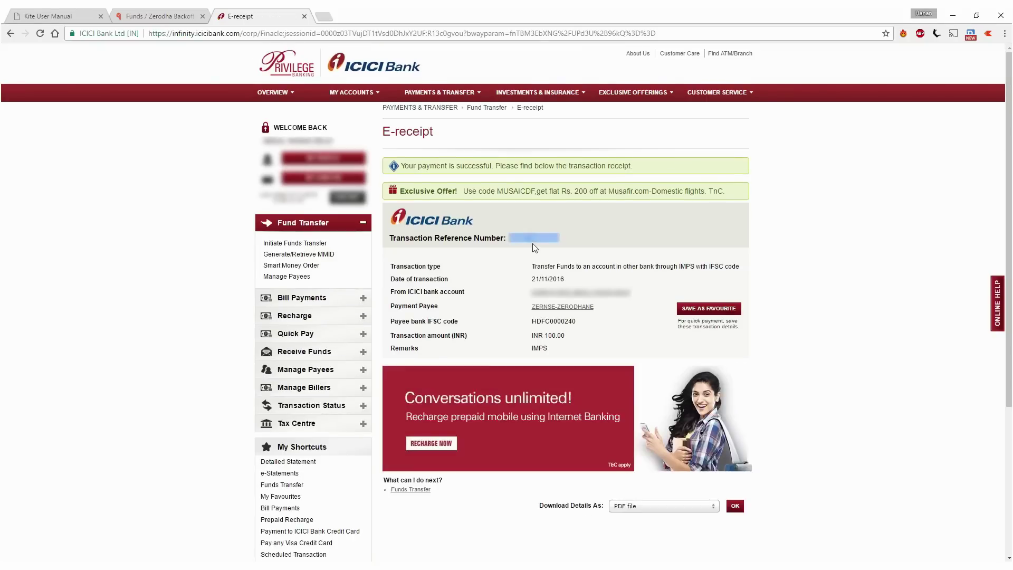
left_click(166, 16)
left_click(394, 402)
key("ctrl+v")
left_click(401, 424)
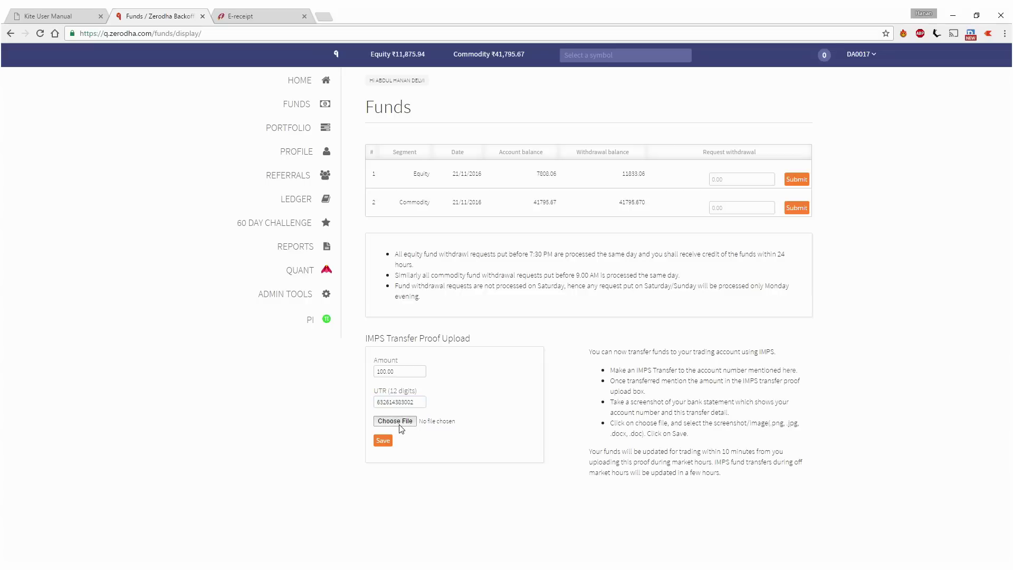
double_click(385, 208)
left_click(384, 442)
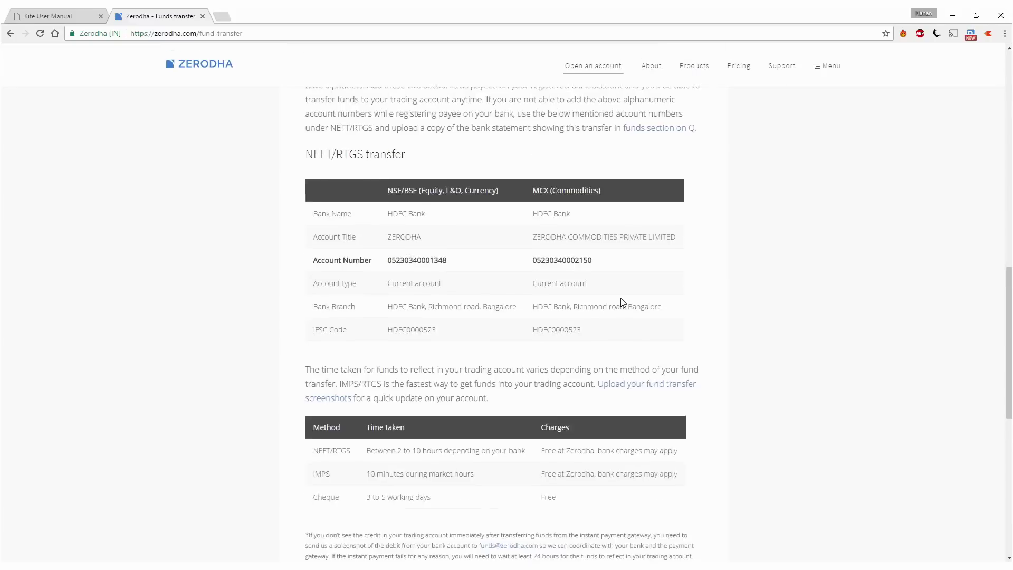
scroll(602, 309, "up", 2)
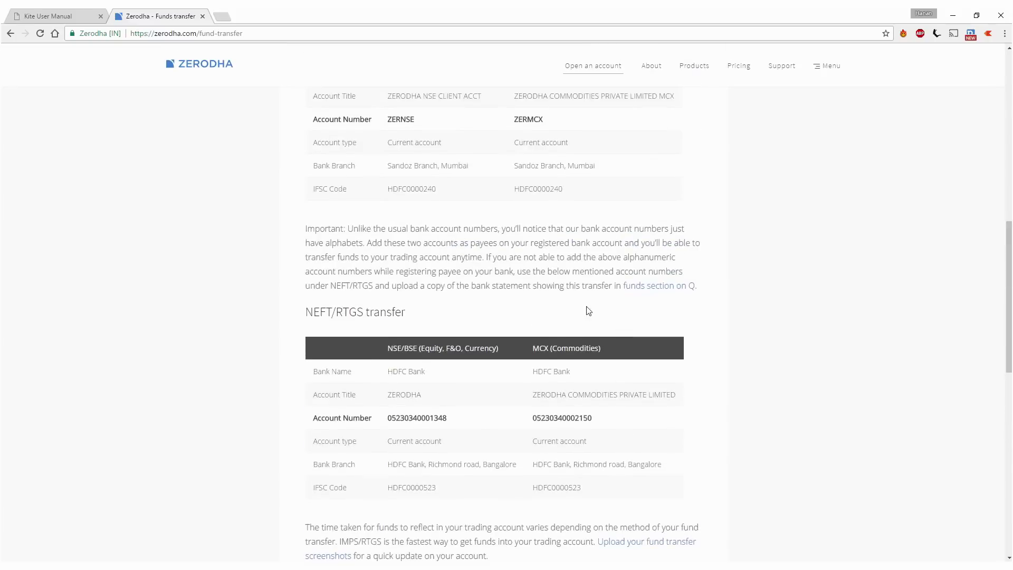
scroll(559, 303, "up", 1)
scroll(560, 303, "up", 2)
scroll(523, 317, "up", 2)
scroll(423, 301, "up", 3)
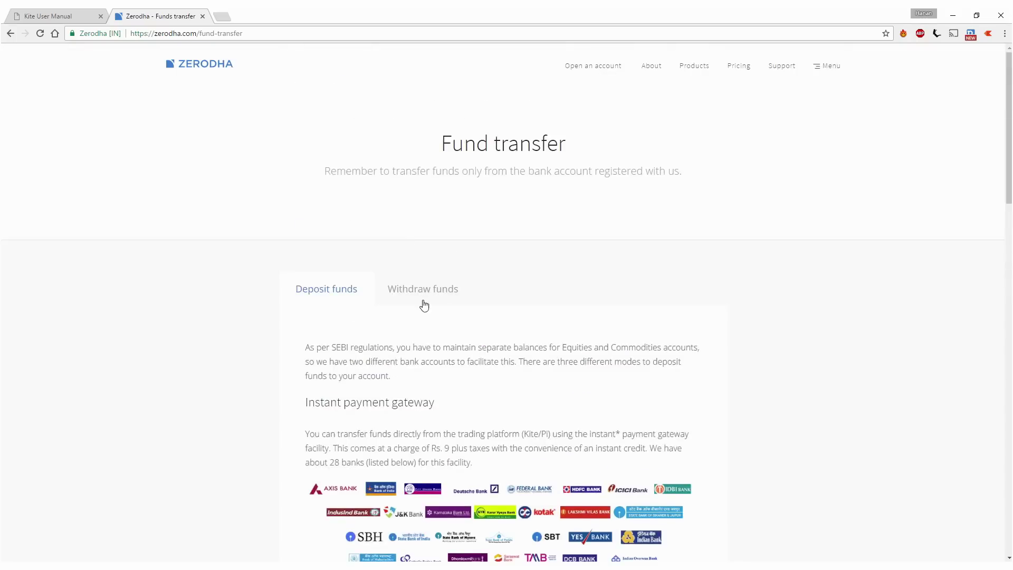
Step: Show the Withdraw funds tab with withdrawal rules and processing times
left_click(424, 299)
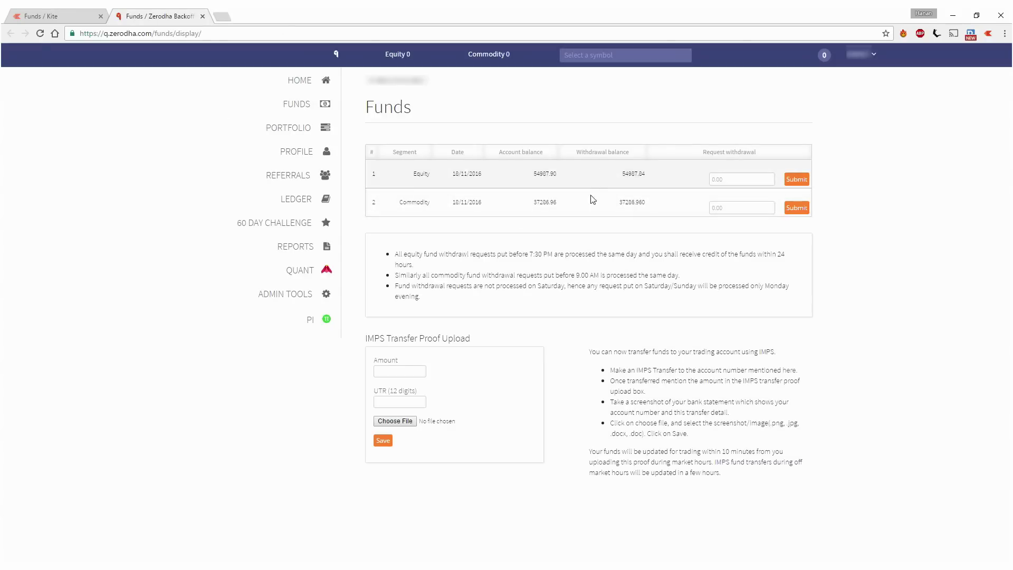
Step: Enter 1000 in the Equity withdrawal request field and highlight the amount
left_click(744, 178)
type("1000")
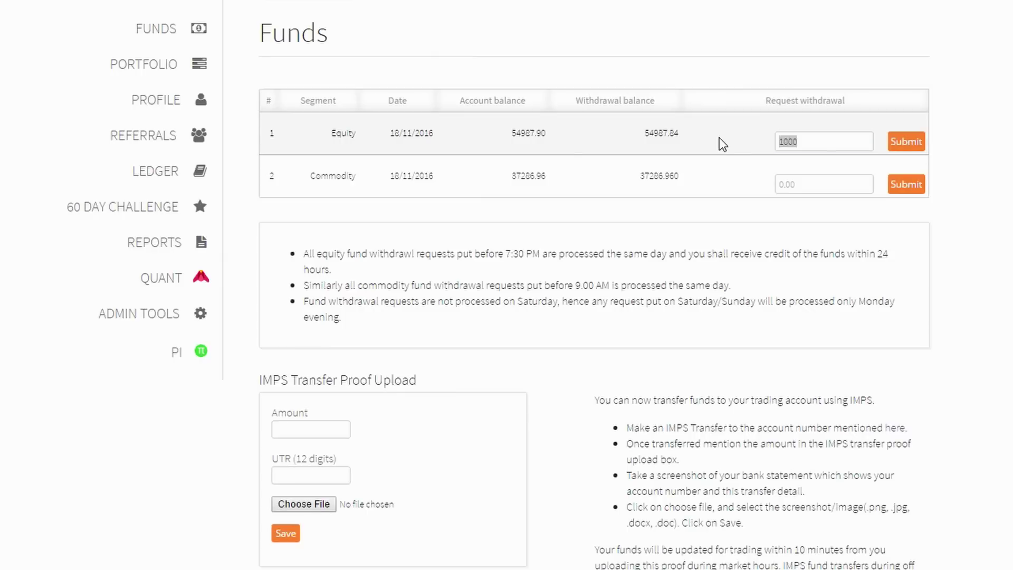
double_click(792, 141)
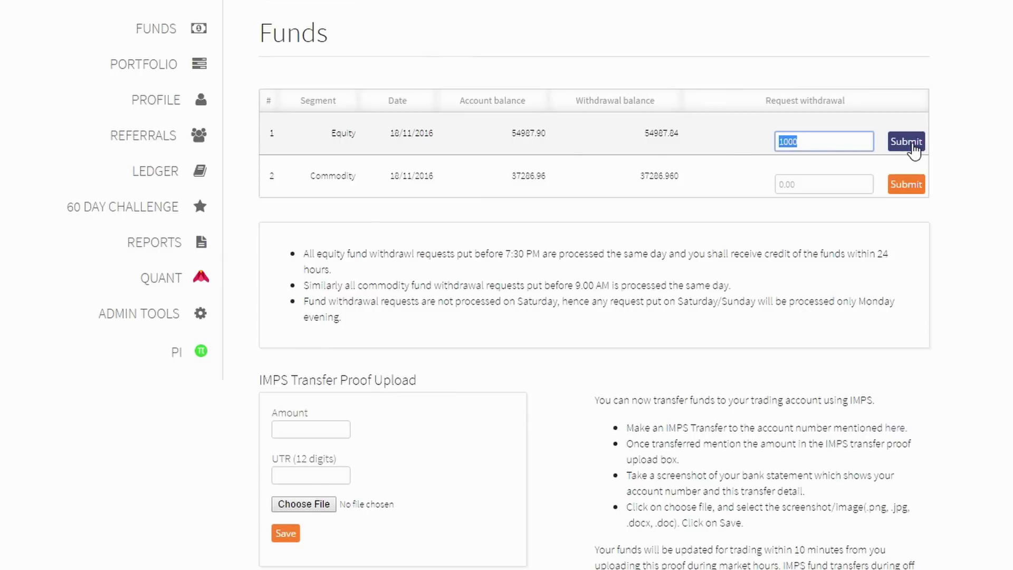